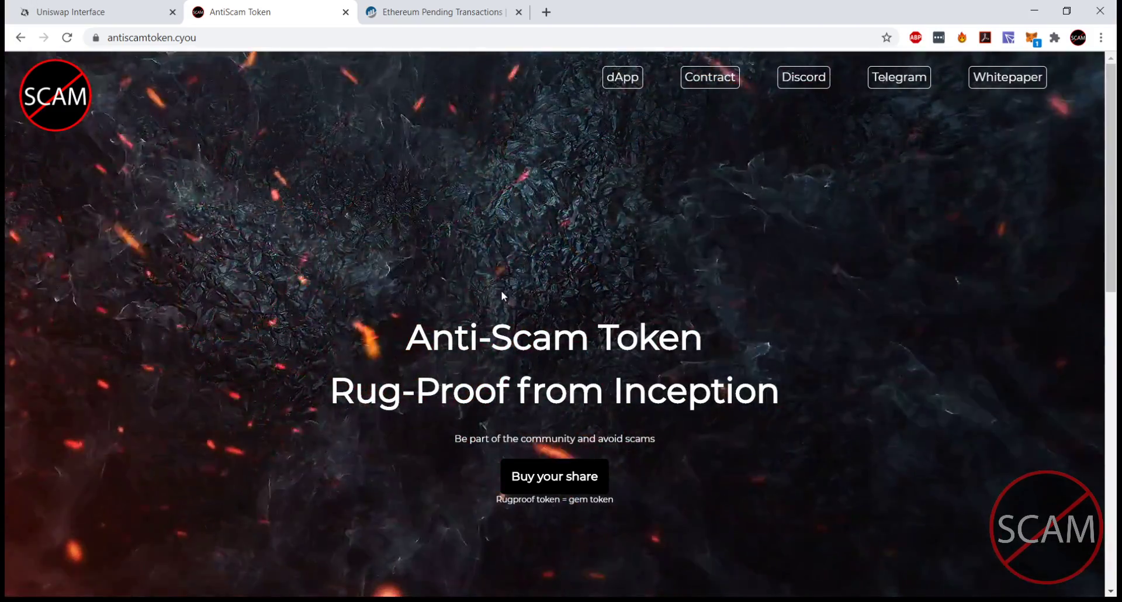
# Show page 1 of Etherscan's newest pending transactions, led by a 150 Gwei gas-price entry
pyautogui.click(416, 18)
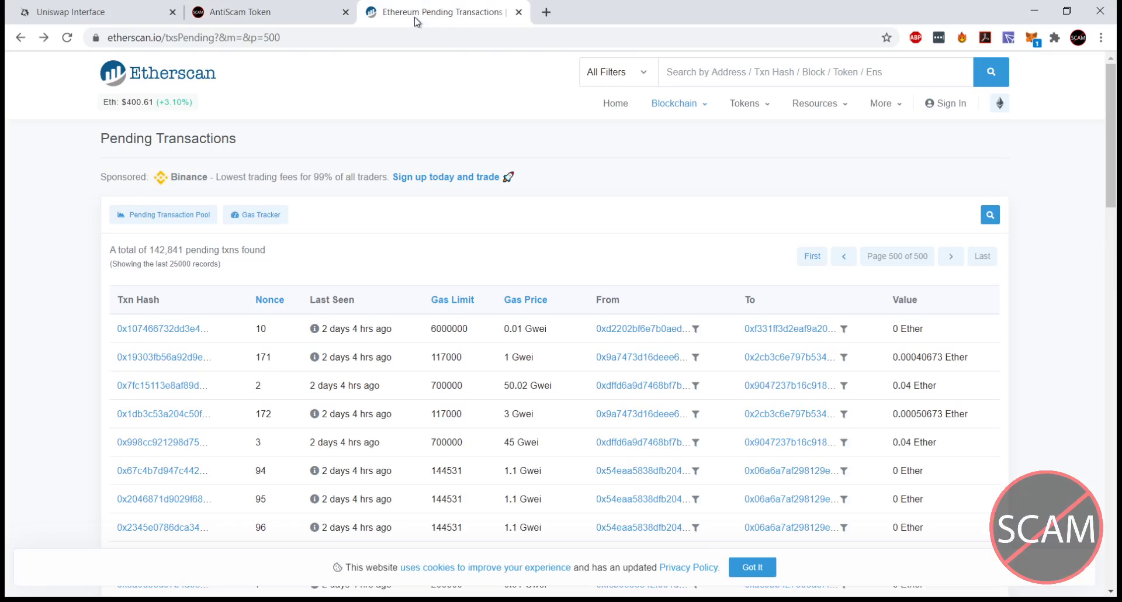
pyautogui.click(812, 256)
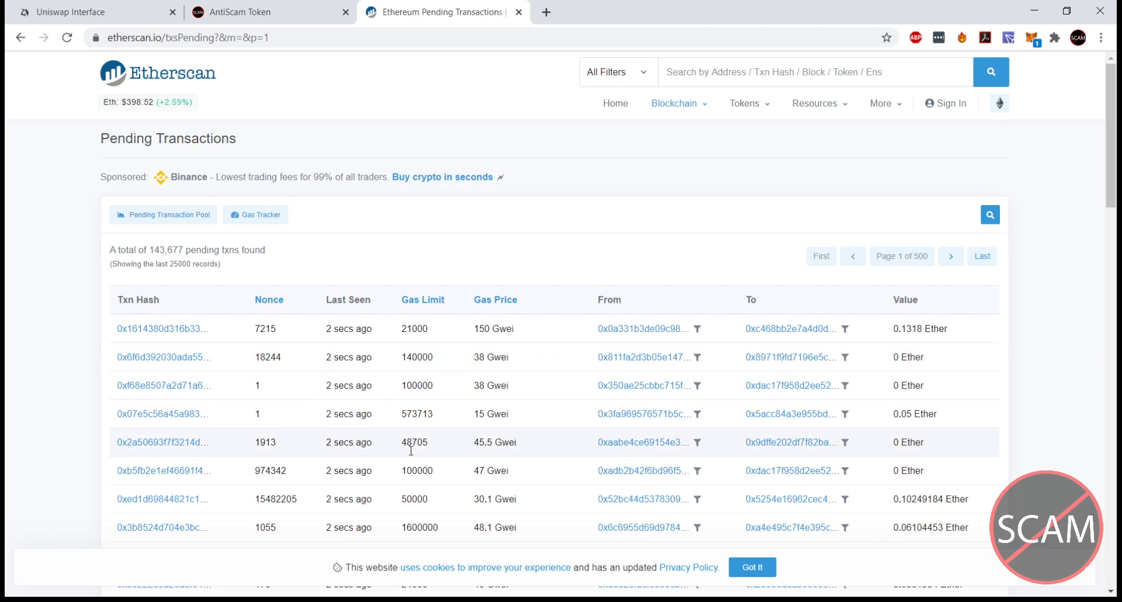
pyautogui.scroll(-2, 1110, 158)
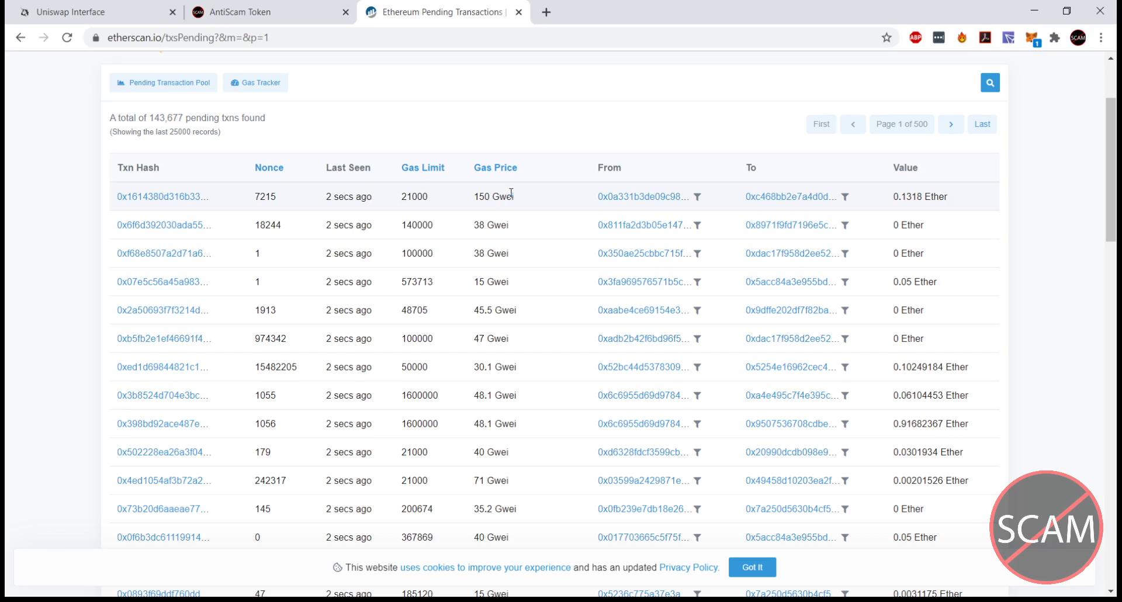
pyautogui.moveTo(511, 193); pyautogui.dragTo(516, 208)
pyautogui.moveTo(498, 192); pyautogui.dragTo(543, 203)
pyautogui.moveTo(492, 195); pyautogui.dragTo(524, 201)
pyautogui.click(494, 223)
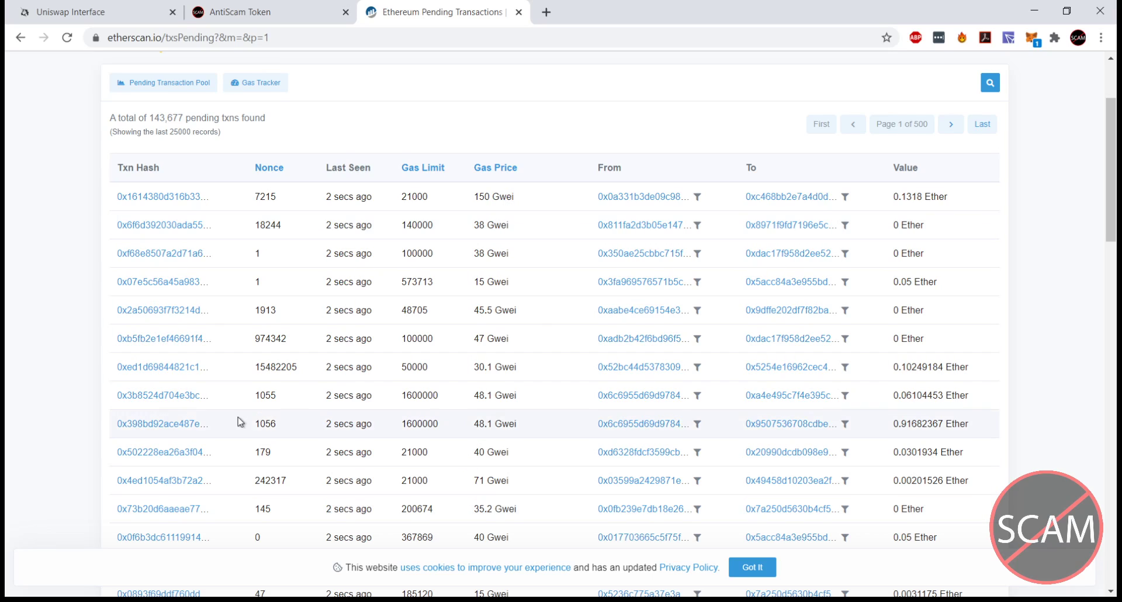
pyautogui.moveTo(528, 196); pyautogui.dragTo(470, 198)
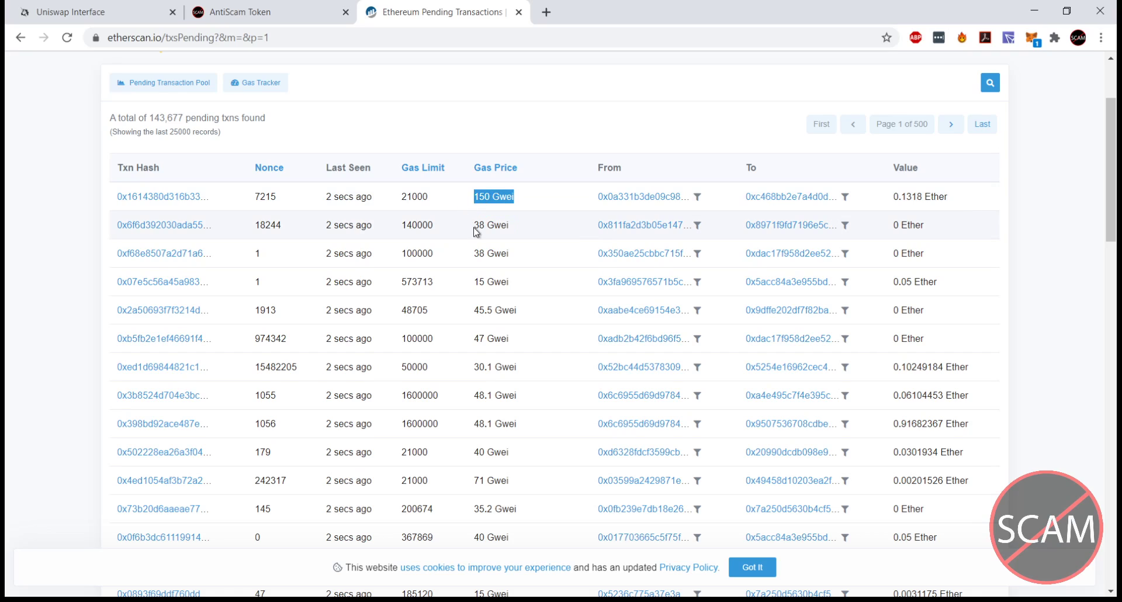
pyautogui.click(494, 224)
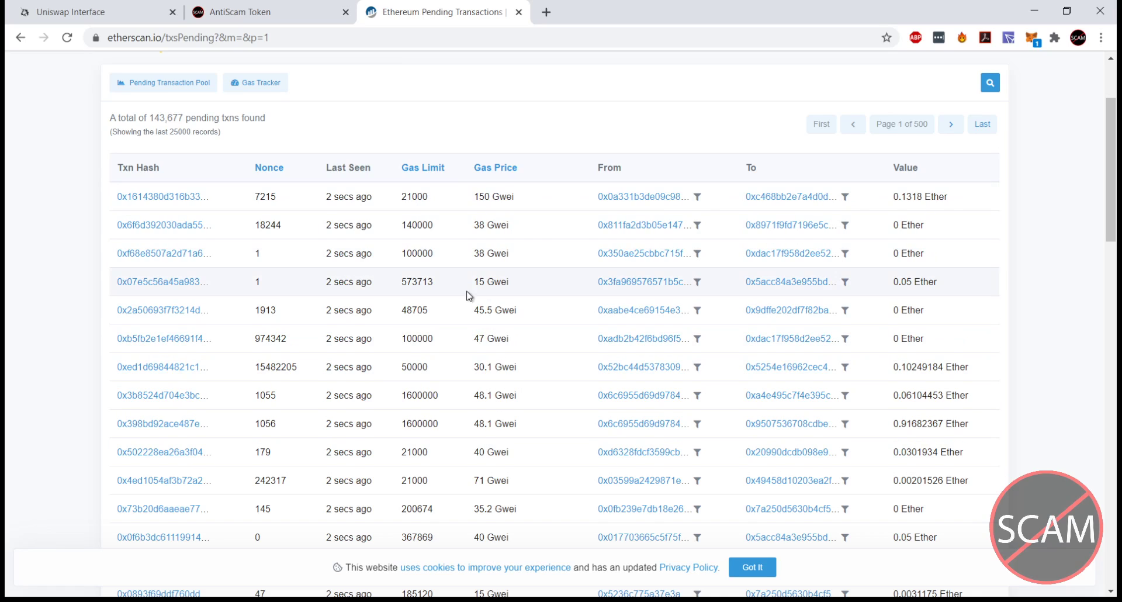
# Load page 500 of pending transactions and browse its long-stuck, sub-1 Gwei entries
pyautogui.click(982, 124)
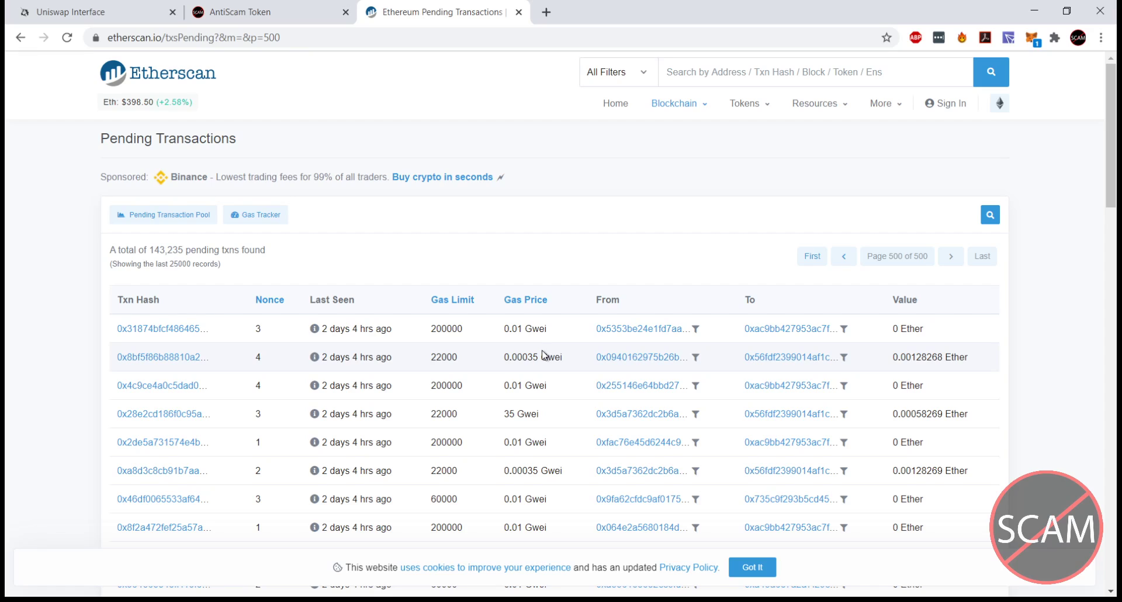
pyautogui.scroll(-15, 536, 353)
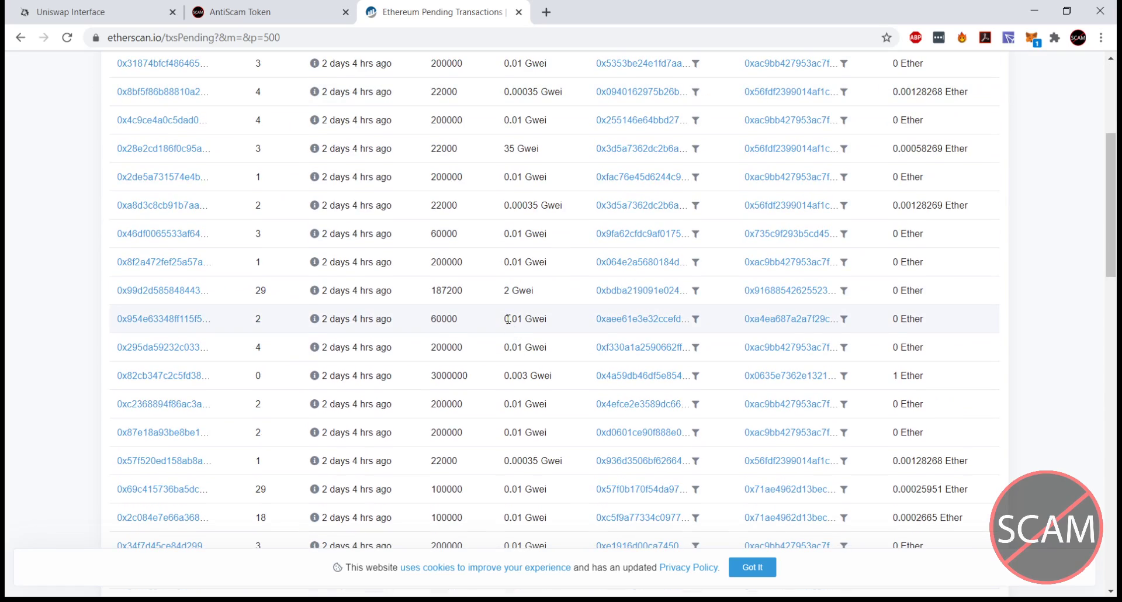
pyautogui.scroll(-5, 387, 213)
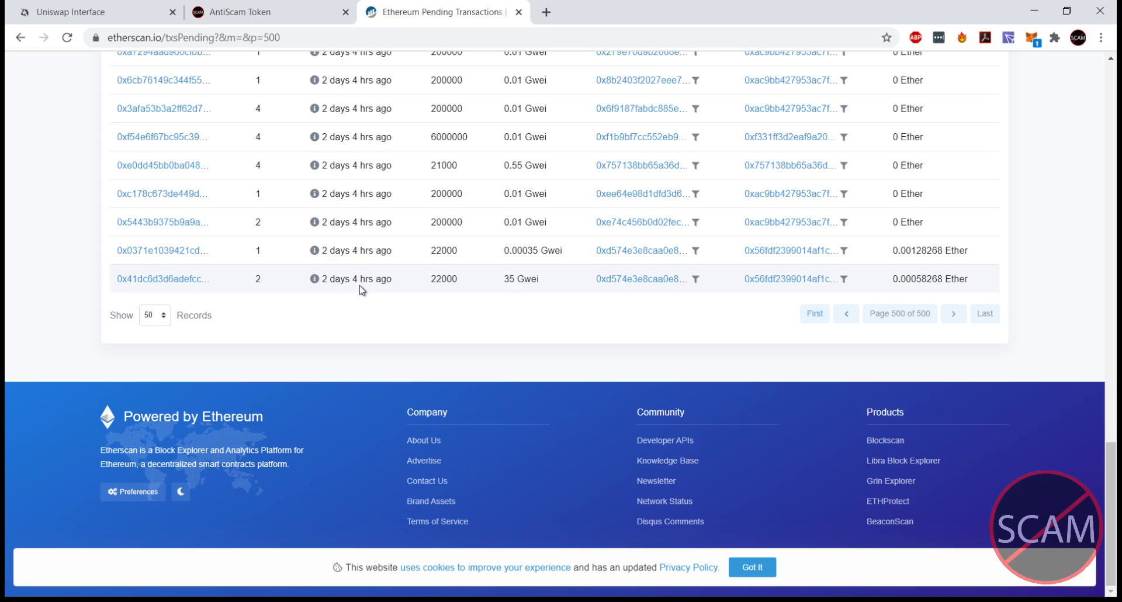
pyautogui.scroll(12, 377, 263)
pyautogui.scroll(10, 374, 351)
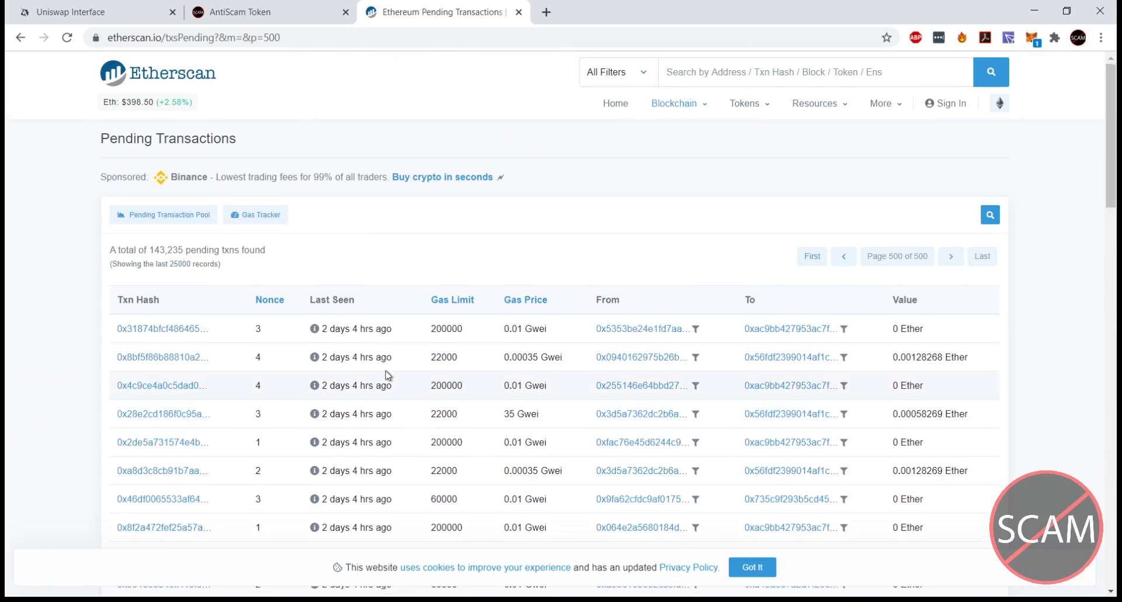
pyautogui.scroll(-5, 431, 428)
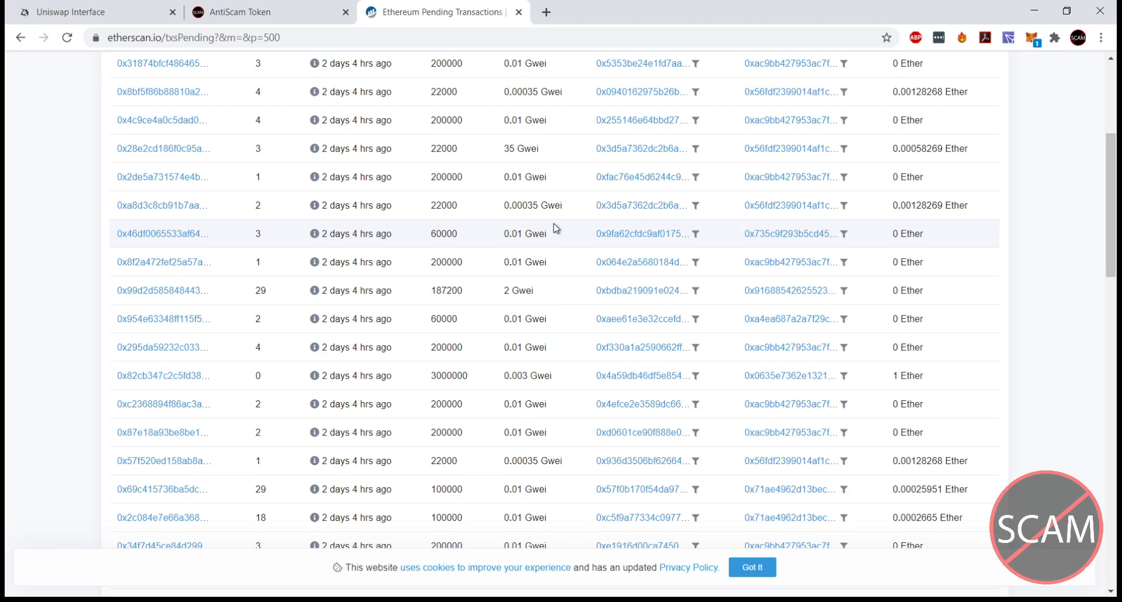
pyautogui.scroll(-5, 541, 409)
pyautogui.scroll(-5, 540, 374)
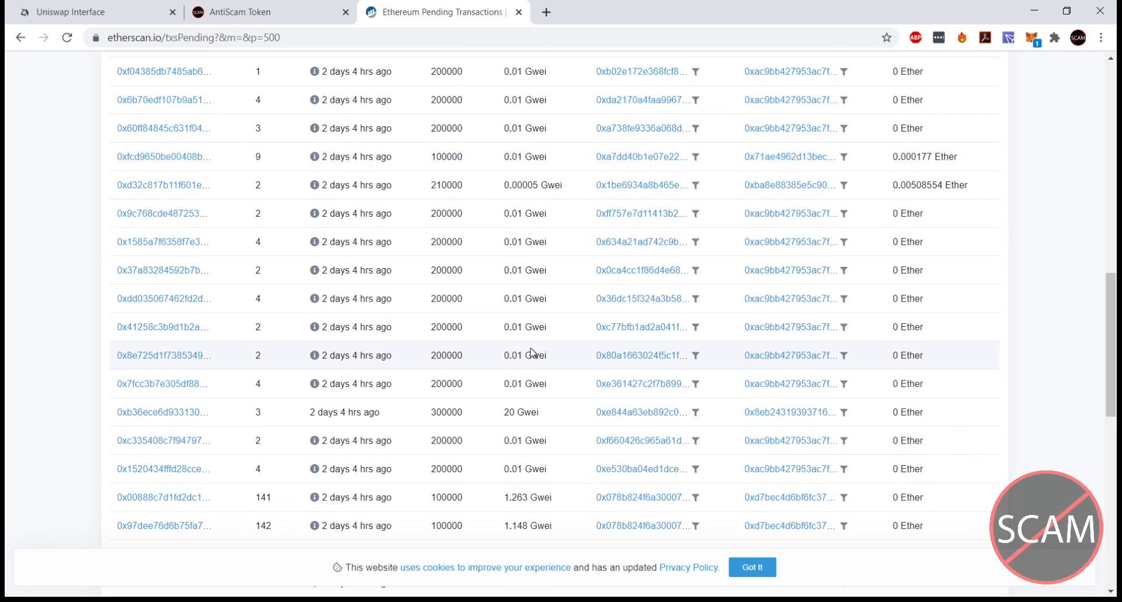
pyautogui.scroll(10, 529, 438)
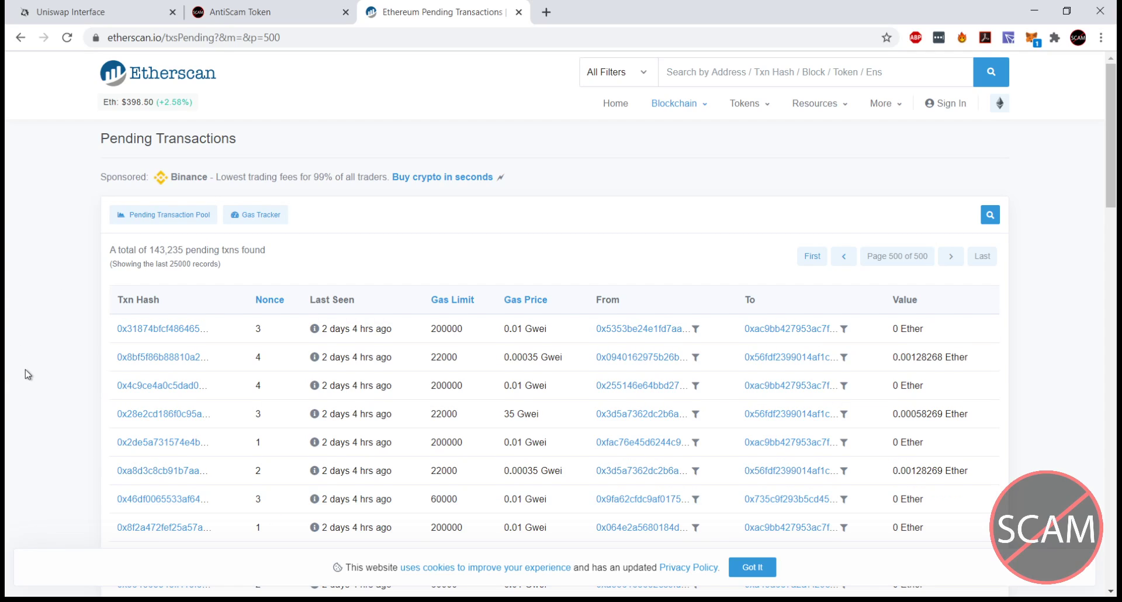
# Submit the 0.05 ETH to 118.485 AST swap on Uniswap for wallet confirmation
pyautogui.click(95, 24)
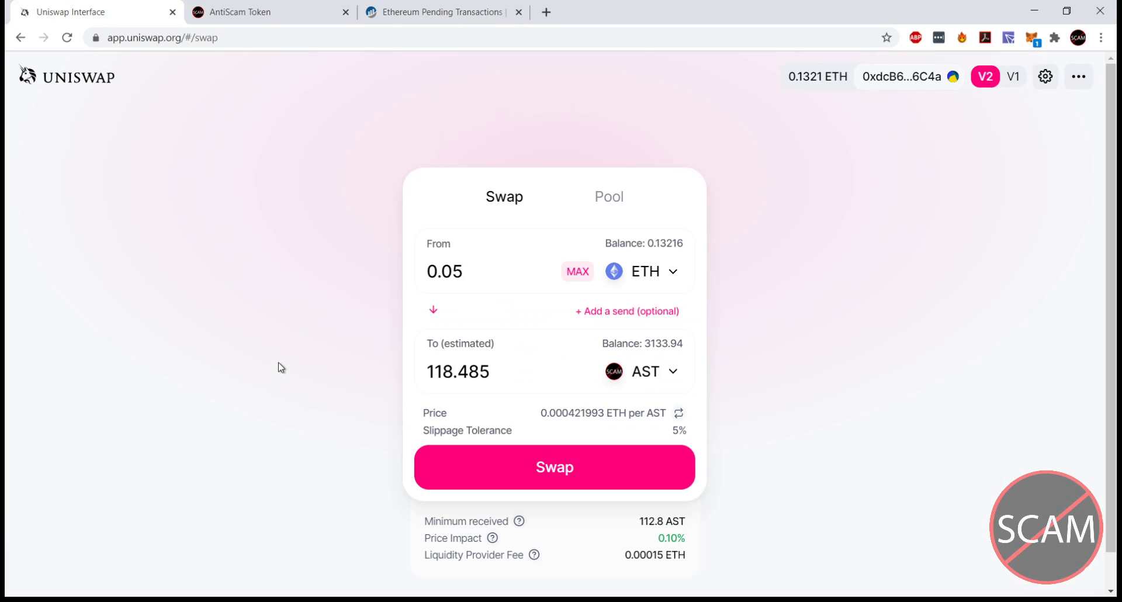
pyautogui.click(584, 467)
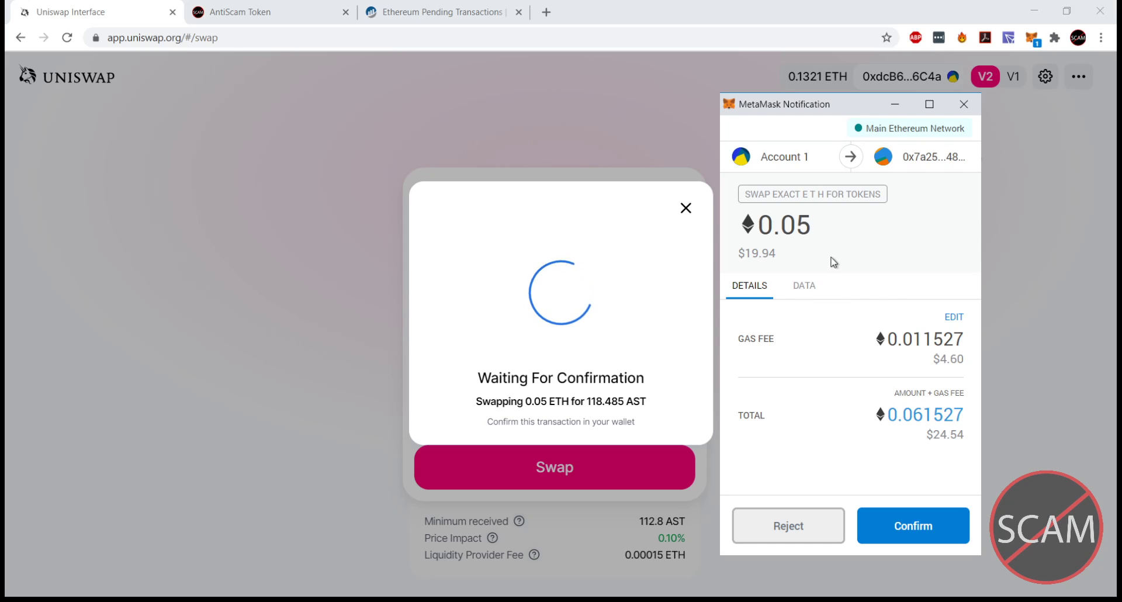
# Pick MetaMask's Slow gas option, giving a 0.009346 ETH fee at 30 Gwei, limit 311550
pyautogui.click(953, 317)
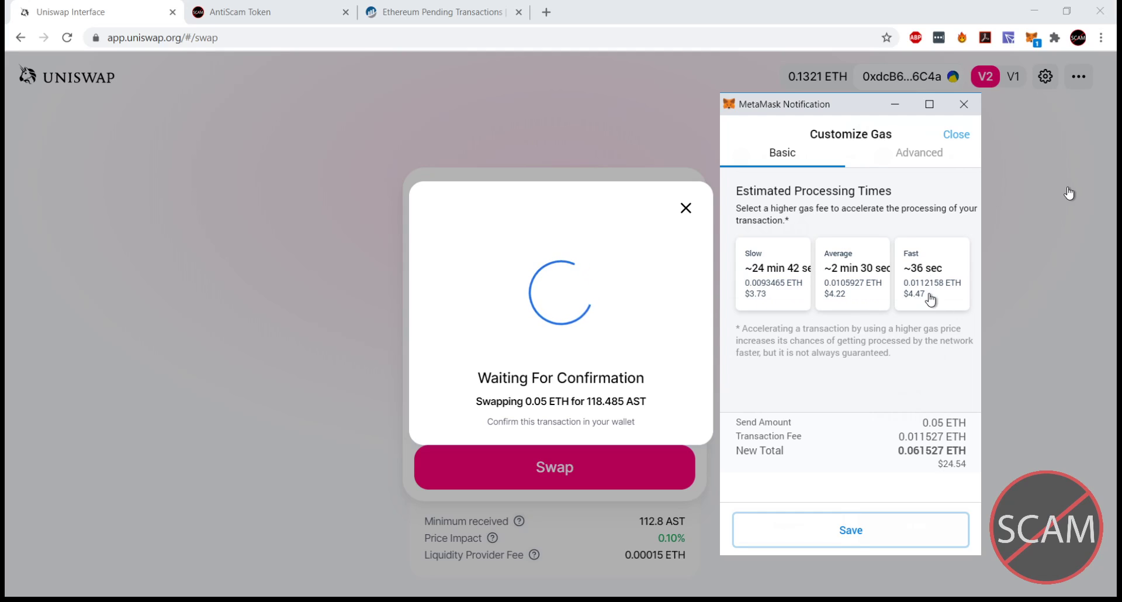
pyautogui.click(762, 252)
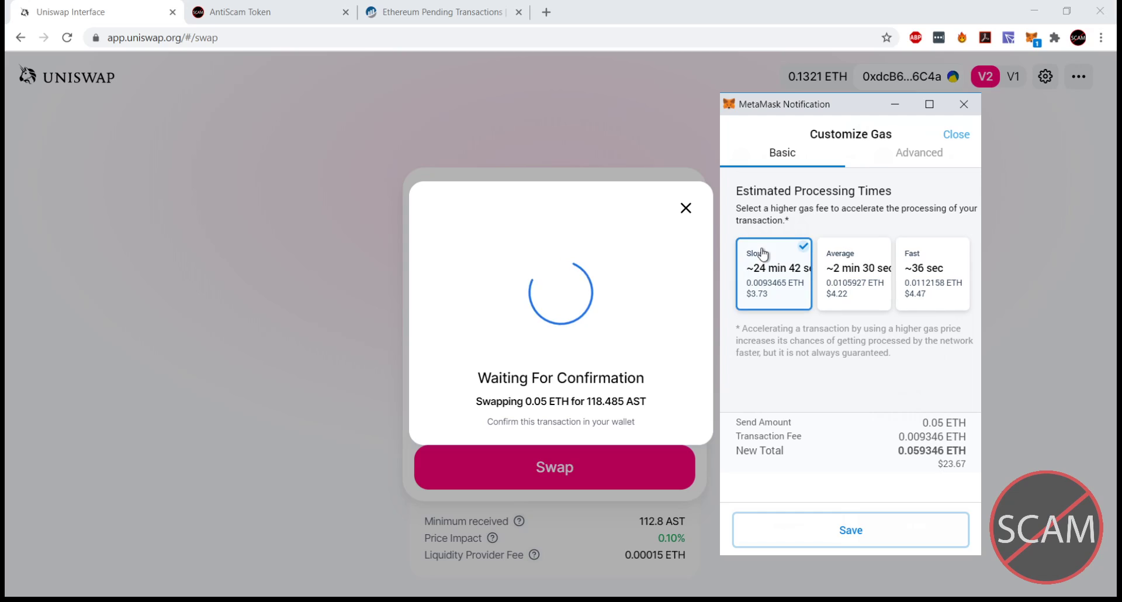
pyautogui.click(903, 167)
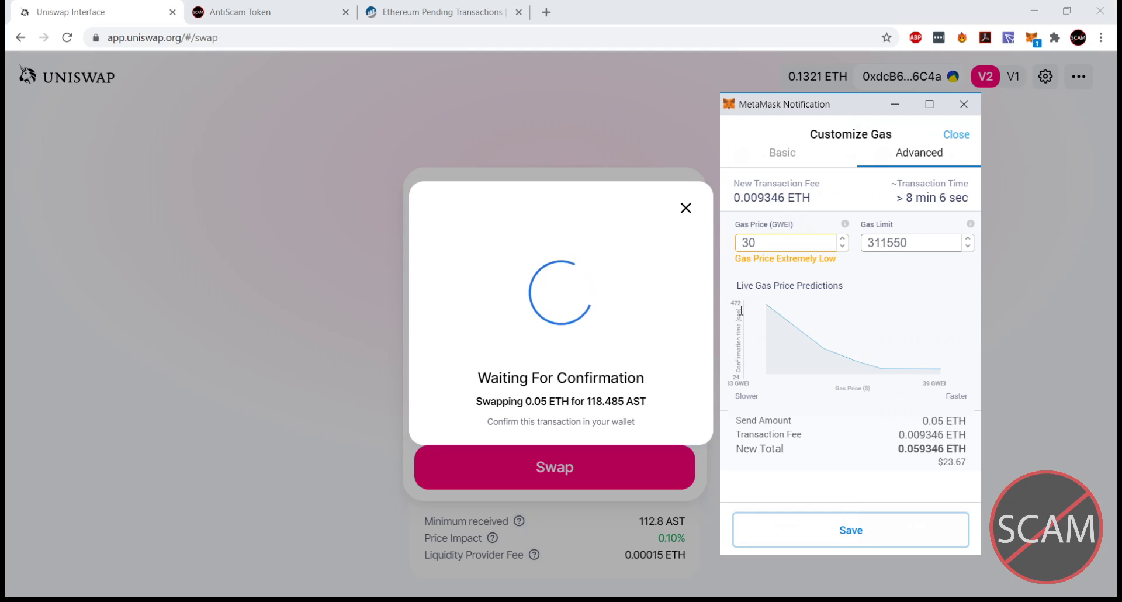
# Inspect the Advanced gas settings: 30 Gwei gas price and 311550 gas limit
pyautogui.moveTo(769, 308)
# Compare Average and Fast gas options, settling on Fast at 36 Gwei for a 0.011216 ETH fee
pyautogui.click(802, 159)
pyautogui.click(860, 276)
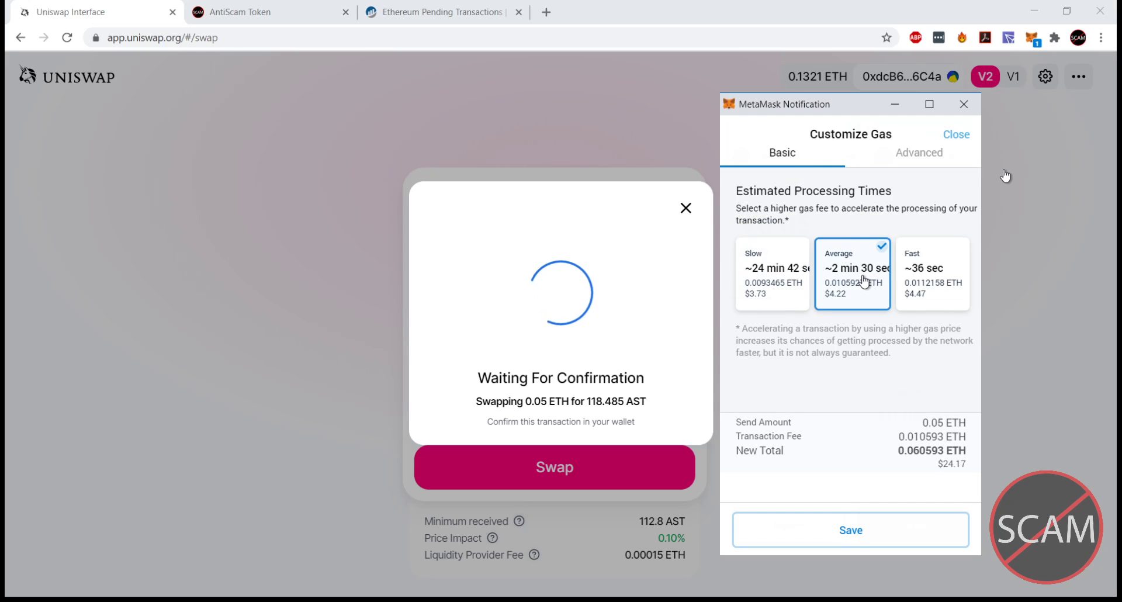
pyautogui.click(917, 159)
pyautogui.click(774, 156)
pyautogui.click(922, 287)
pyautogui.click(906, 159)
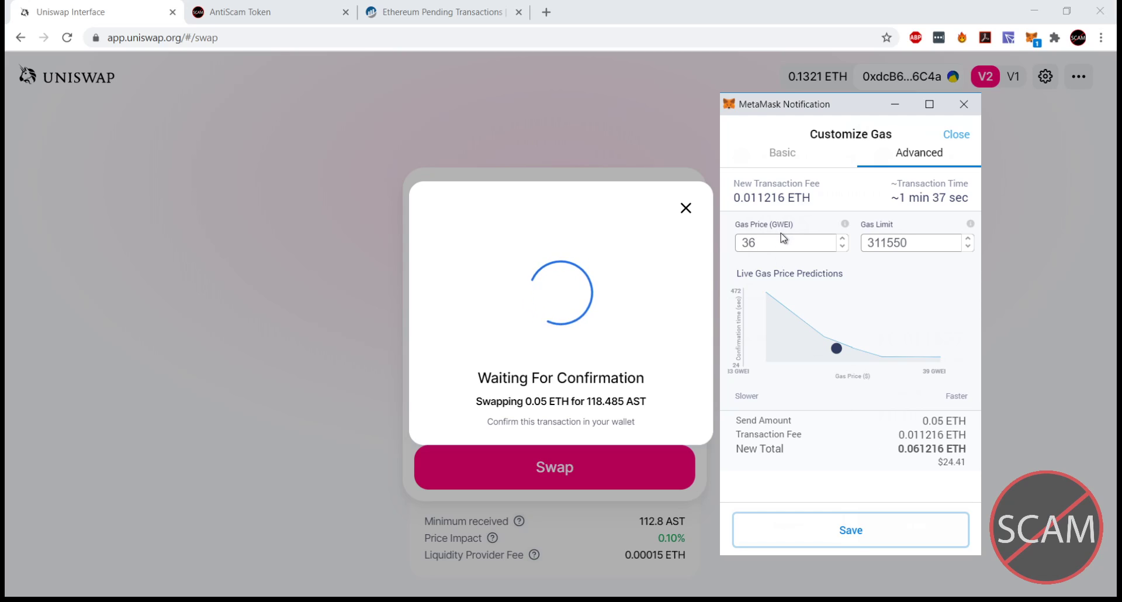
# Reselect the Slow gas option (~24 min 42 sec) at 30 Gwei, for a 0.009346 ETH fee
pyautogui.click(792, 166)
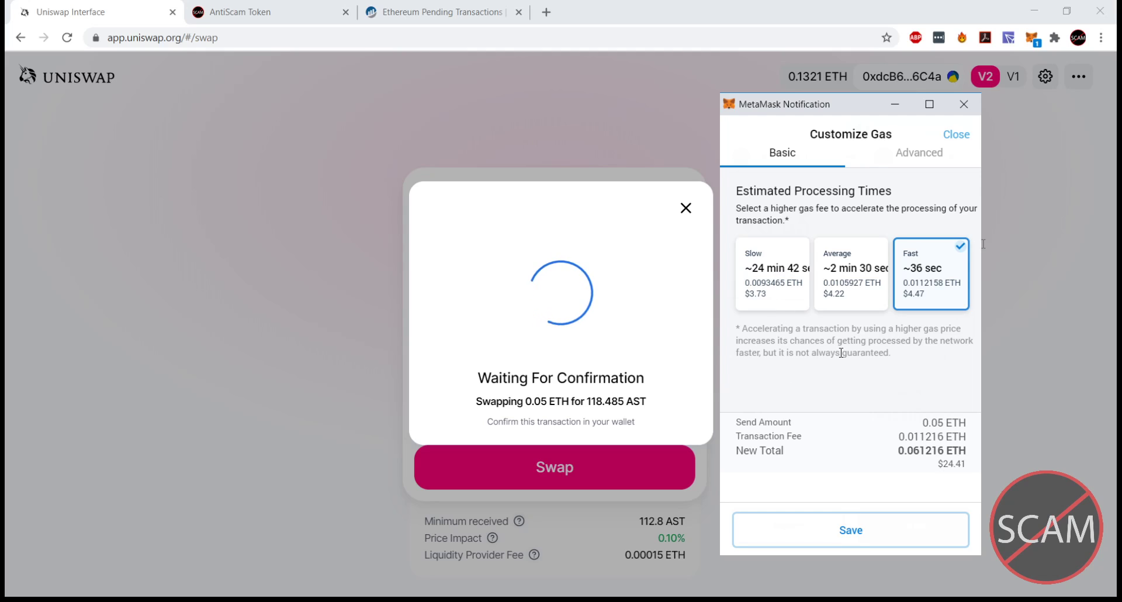
pyautogui.click(761, 286)
pyautogui.click(915, 167)
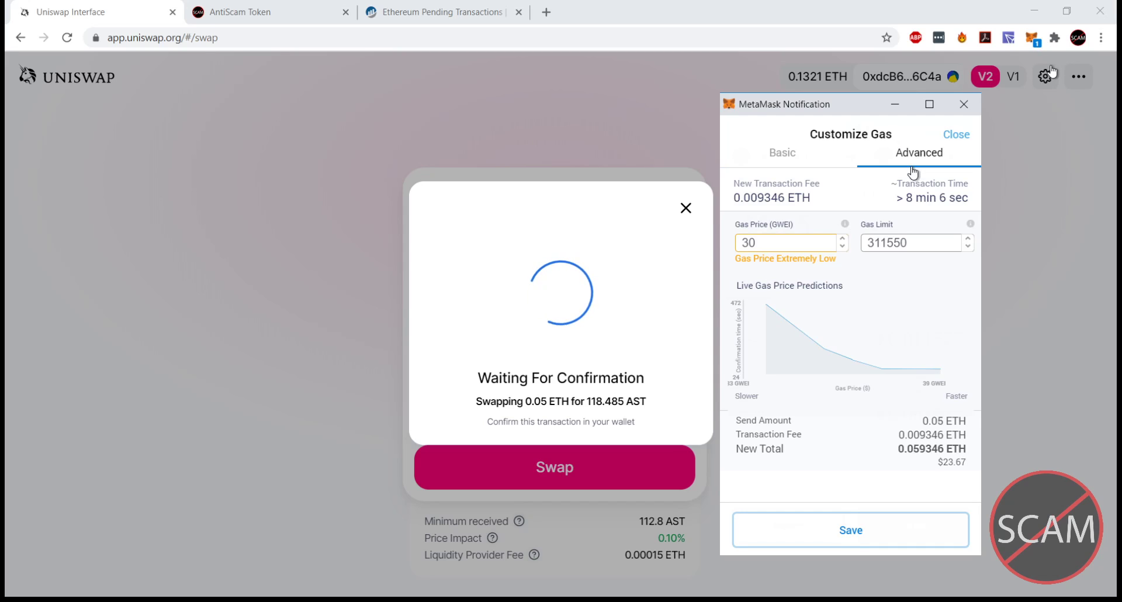
pyautogui.moveTo(774, 242); pyautogui.dragTo(721, 243)
pyautogui.click(752, 156)
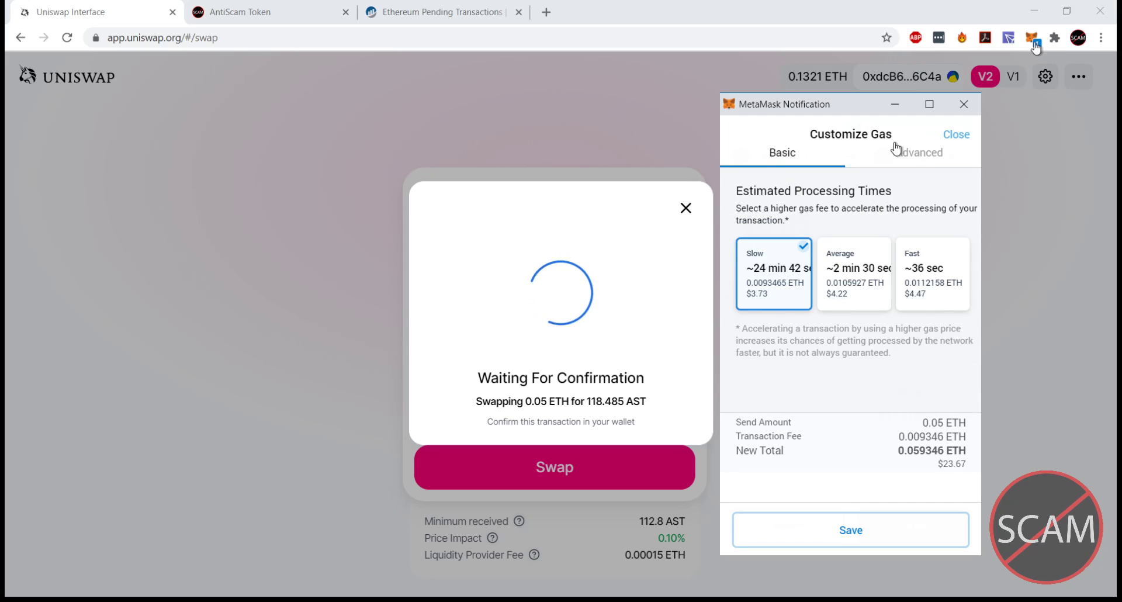
# Replace the 30 Gwei gas price with 20 Gwei, then view the Gas Limit explanation
pyautogui.click(910, 156)
pyautogui.moveTo(769, 246); pyautogui.dragTo(743, 243)
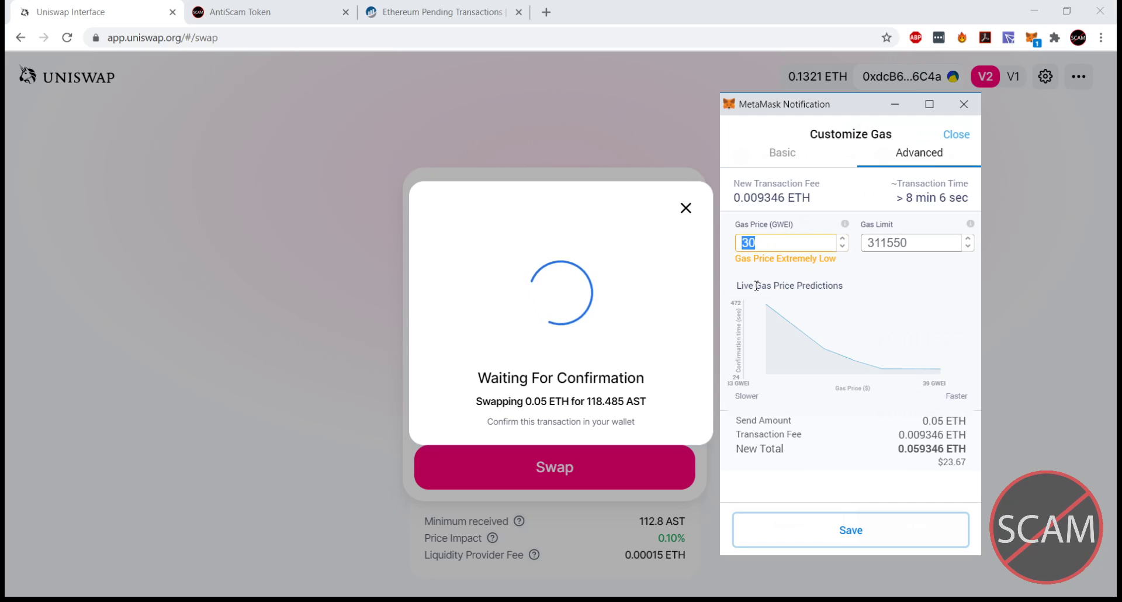
pyautogui.write('20')
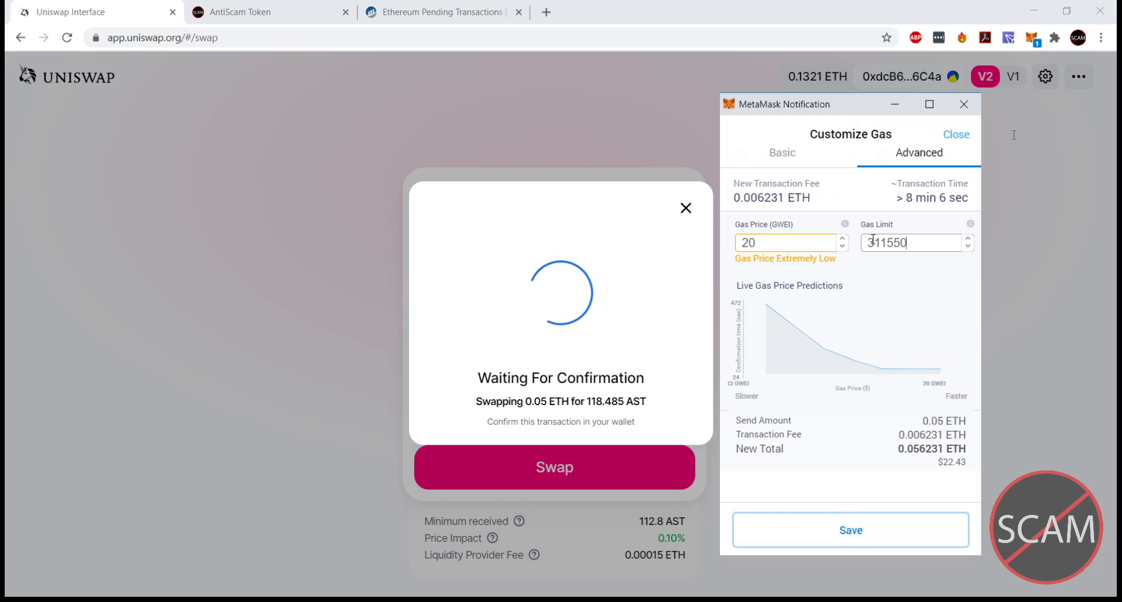
pyautogui.click(970, 224)
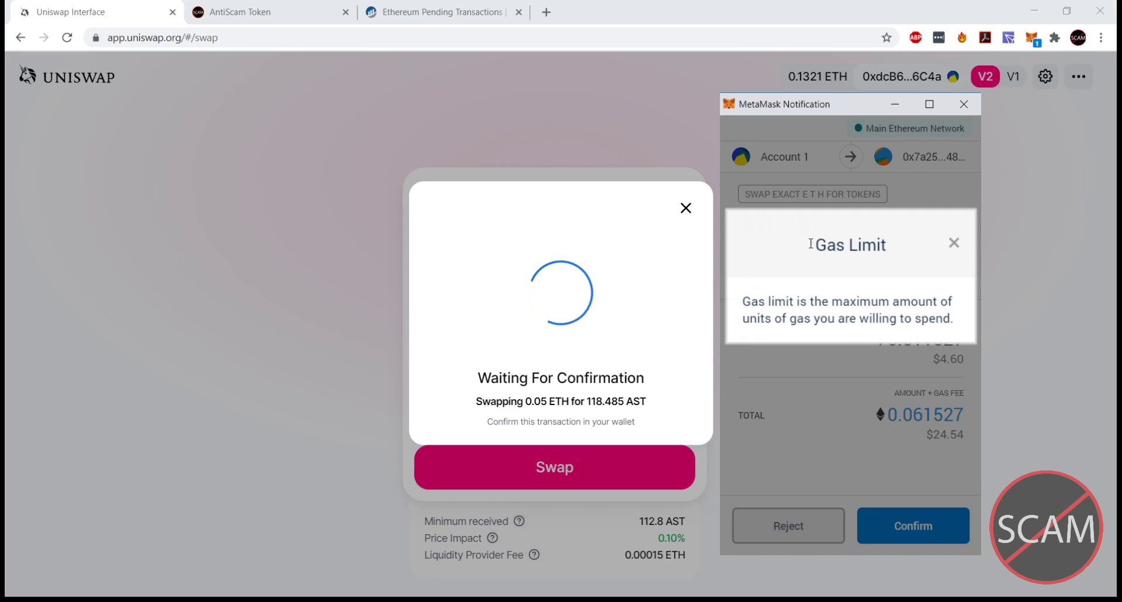
# Choose Fast gas and overwrite its 38 Gwei price with 60 Gwei in Advanced settings
pyautogui.click(954, 245)
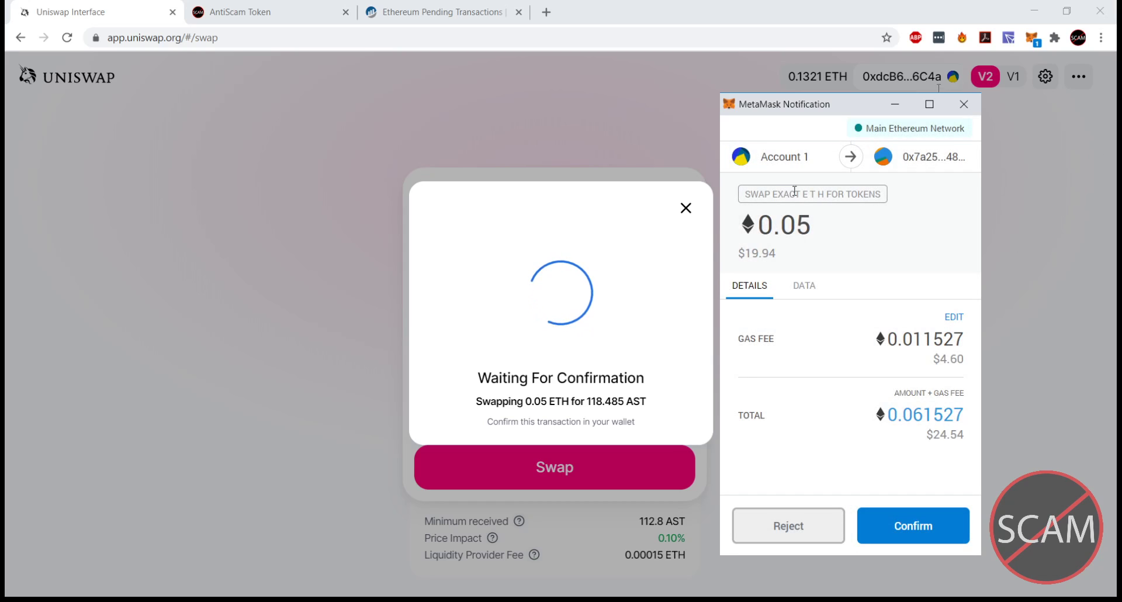
pyautogui.click(954, 317)
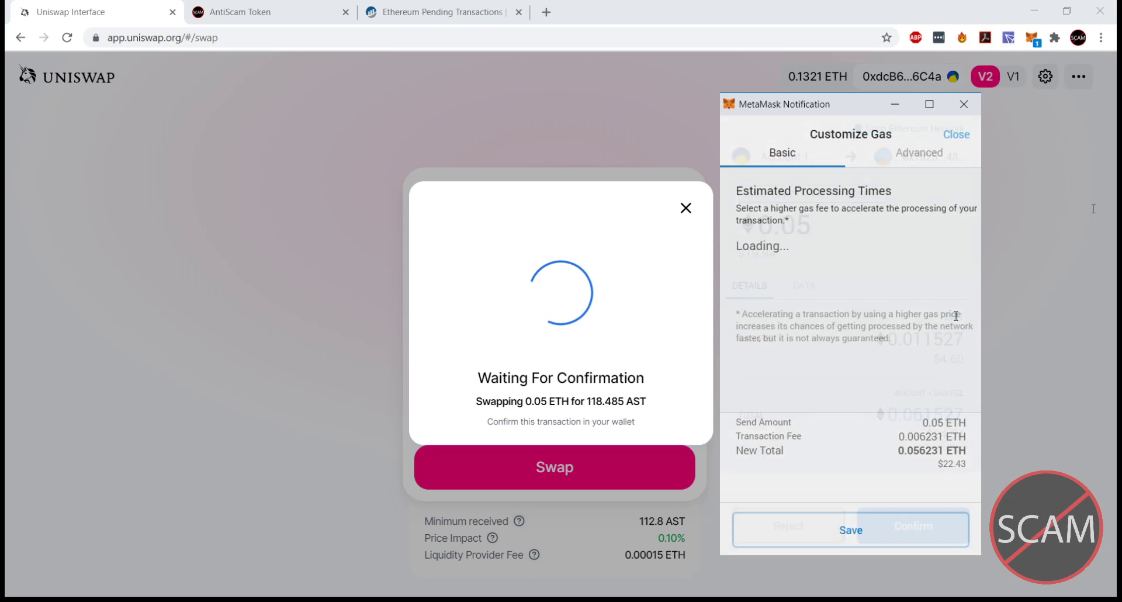
pyautogui.click(921, 299)
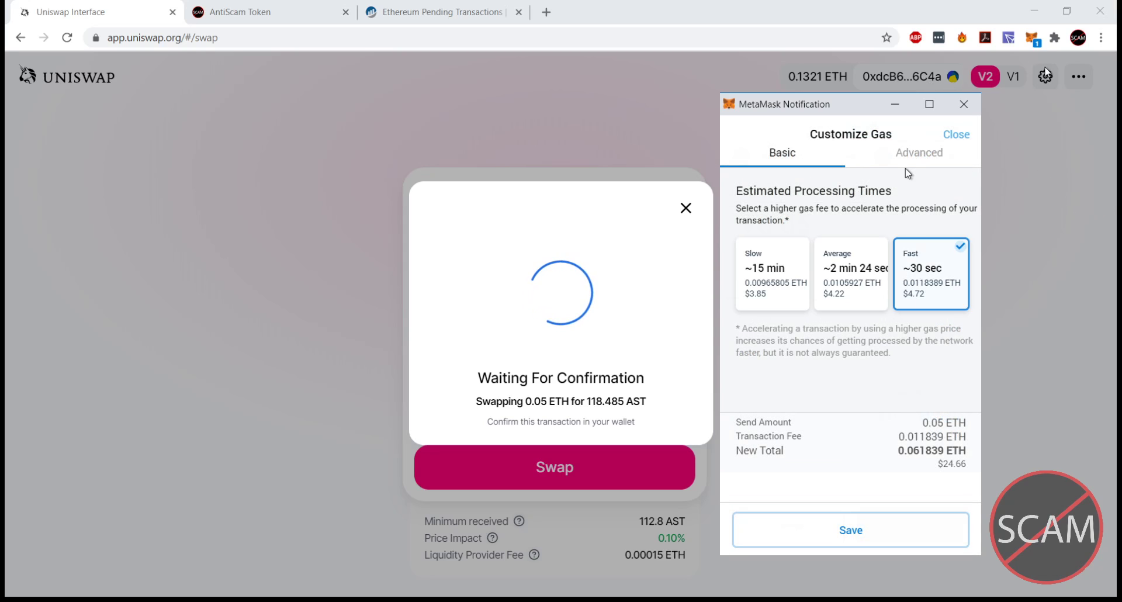
pyautogui.click(905, 159)
pyautogui.doubleClick(793, 245)
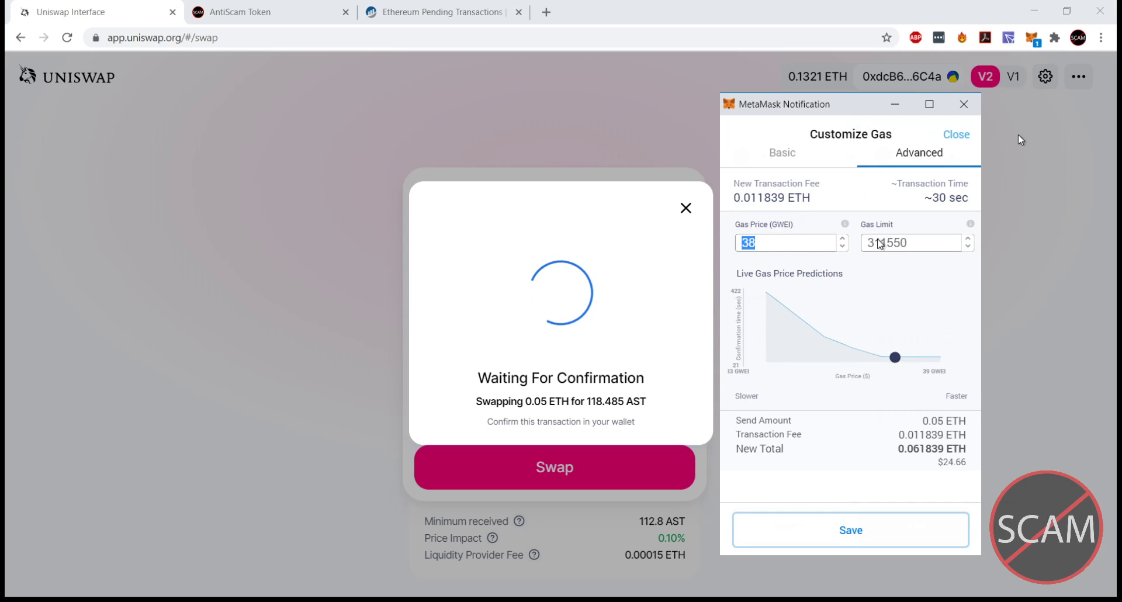
pyautogui.write('60')
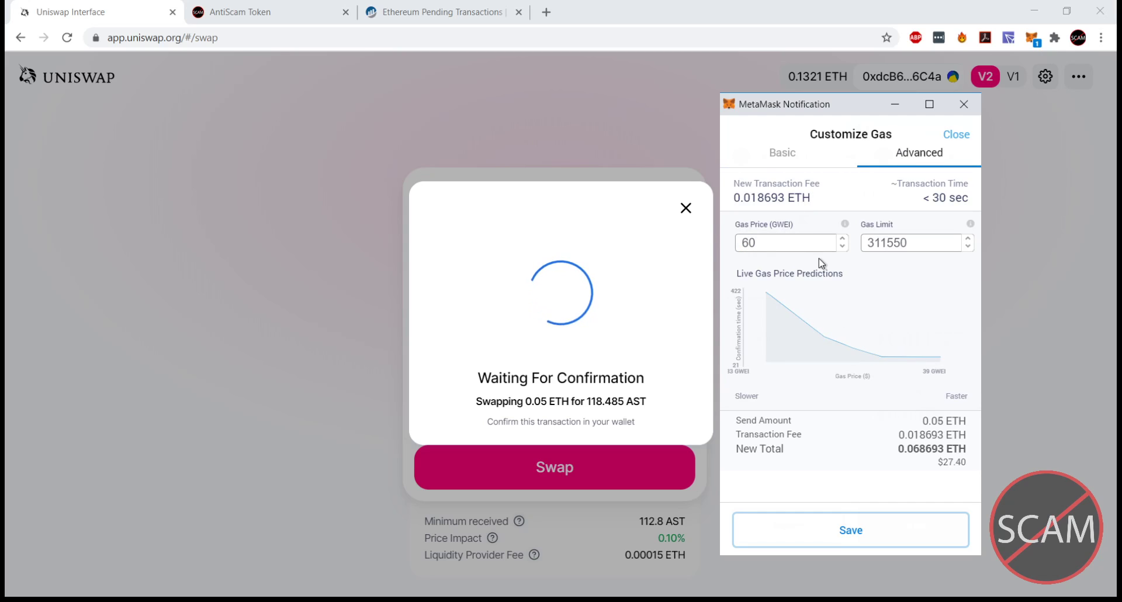
pyautogui.doubleClick(783, 248)
pyautogui.click(782, 242)
# Raise the gas price entry to 70, then 90 Gwei
pyautogui.hotkey('ctrl', 'a')
pyautogui.write('70')
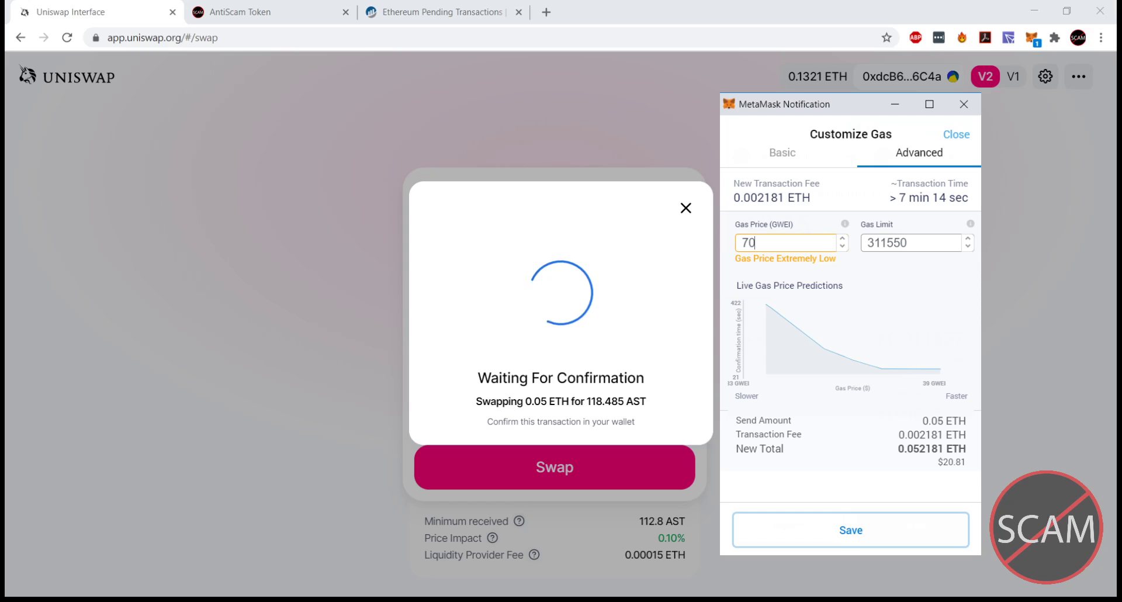
pyautogui.hotkey('ctrl', 'a')
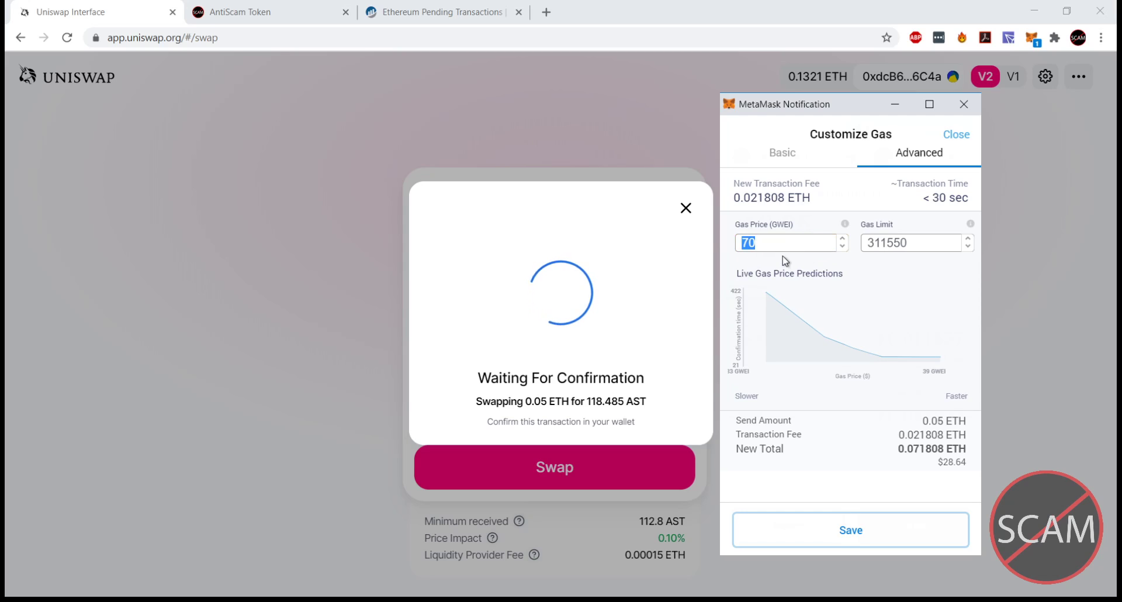
pyautogui.write('90')
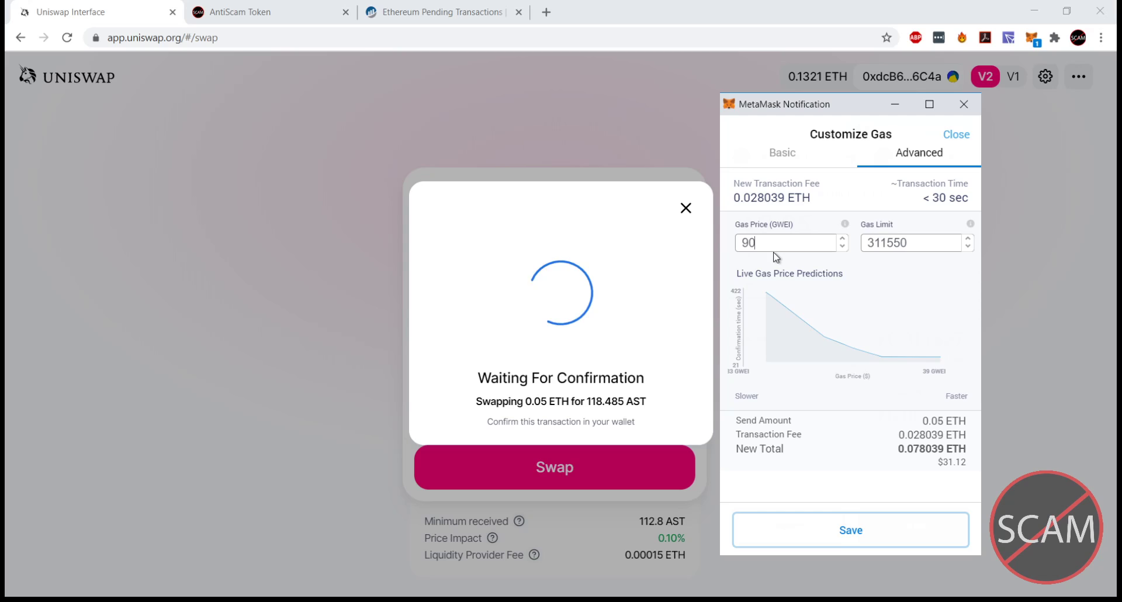
pyautogui.moveTo(827, 344)
# Keep raising the gas price through 120 and 130 to 140 Gwei, a 0.043617 ETH fee
pyautogui.moveTo(769, 241); pyautogui.dragTo(724, 241)
pyautogui.write('120')
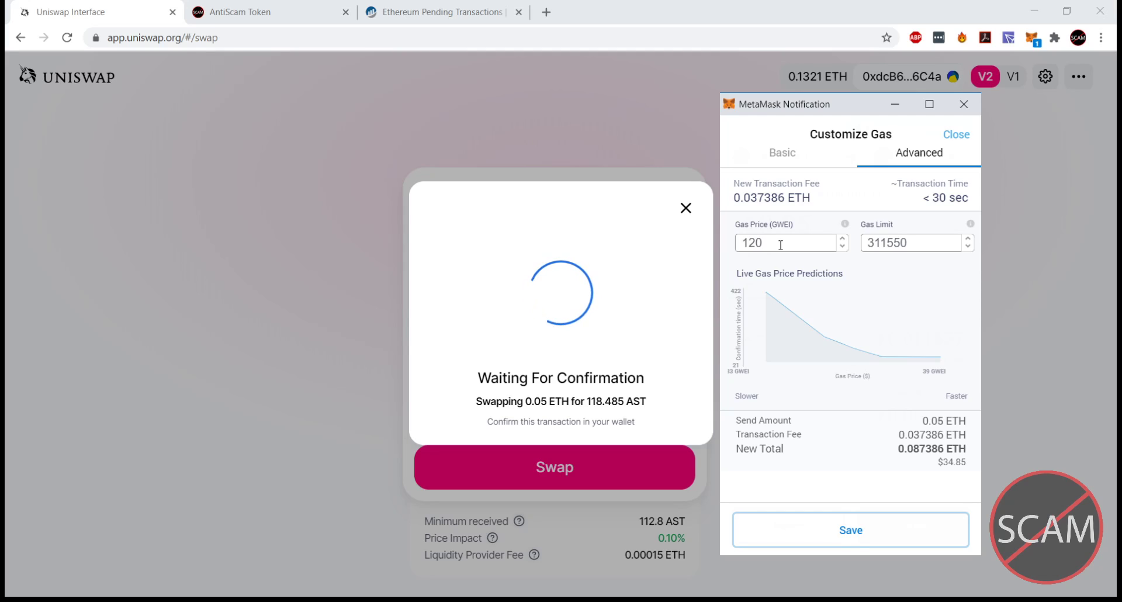
pyautogui.moveTo(780, 245); pyautogui.dragTo(732, 267)
pyautogui.click(775, 242)
pyautogui.moveTo(776, 241); pyautogui.dragTo(720, 237)
pyautogui.write('130')
pyautogui.moveTo(781, 236); pyautogui.dragTo(733, 236)
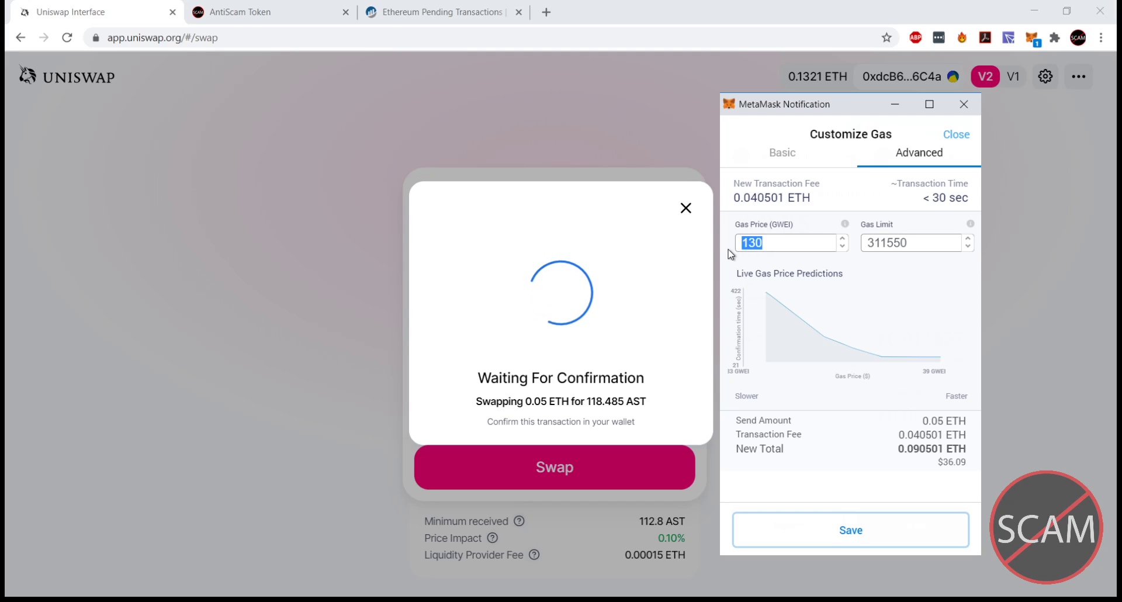
pyautogui.write('140')
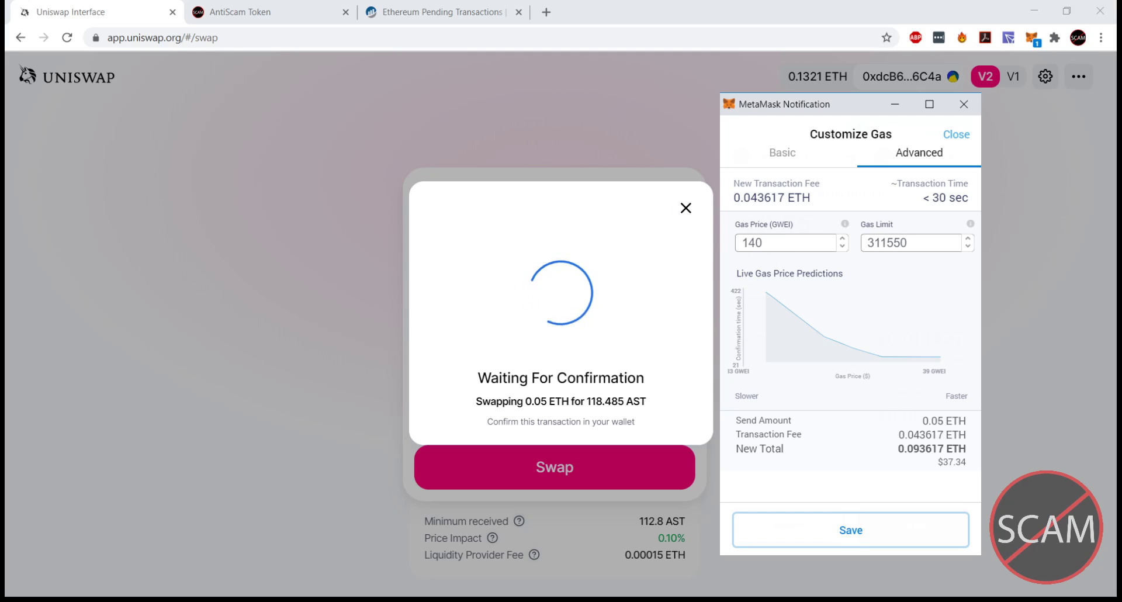
pyautogui.click(685, 208)
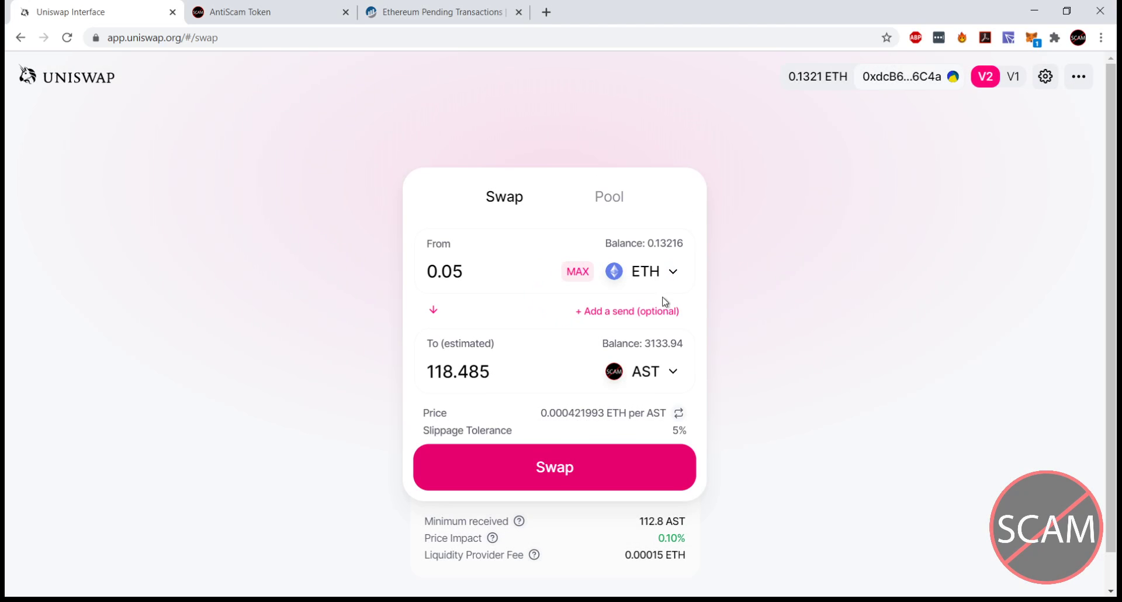